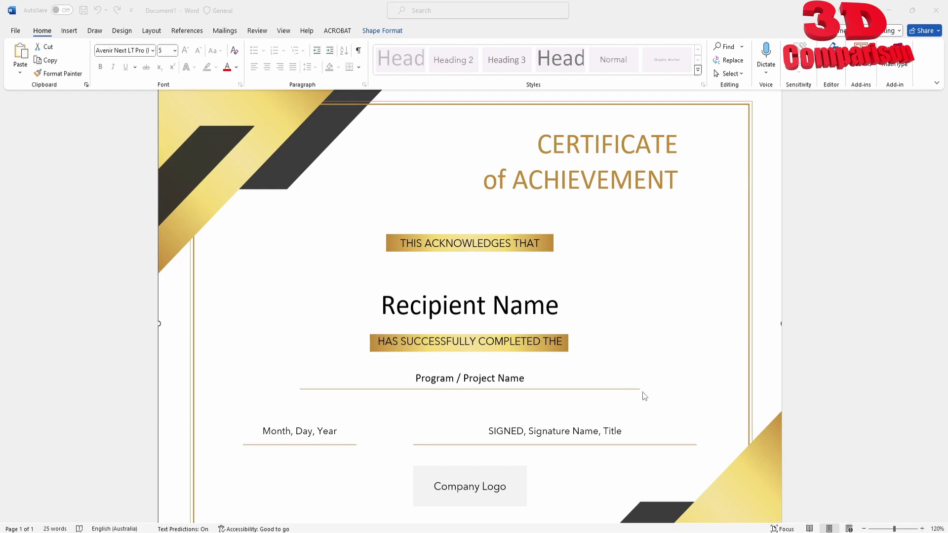
Append 'Text' to the Recipient Name placeholder so it reads 'Recipient Name Text'.
scroll(630, 374, up, 1)
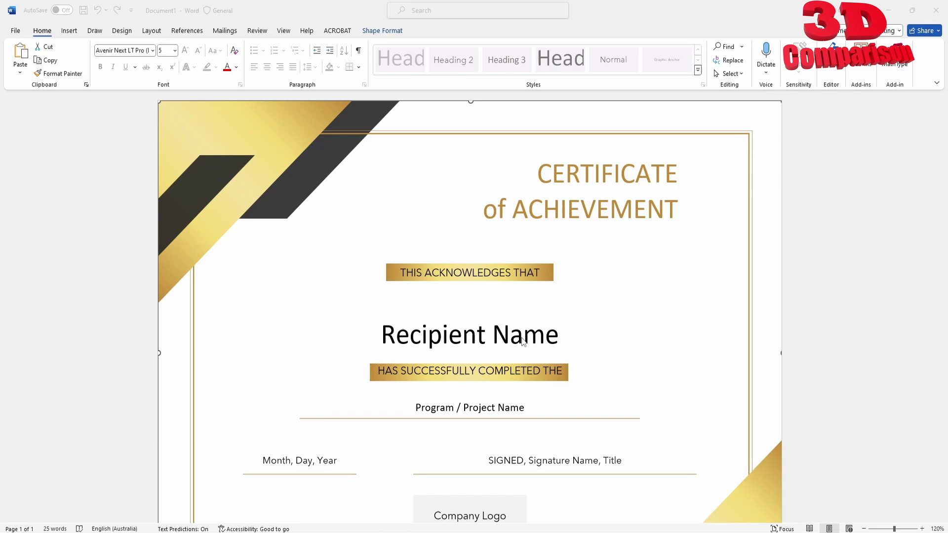
click(523, 340)
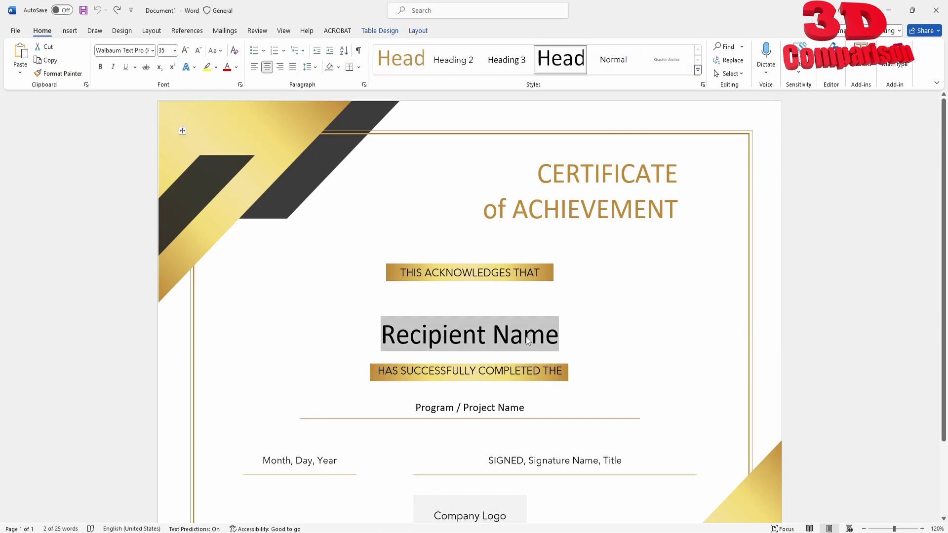
key(Right)
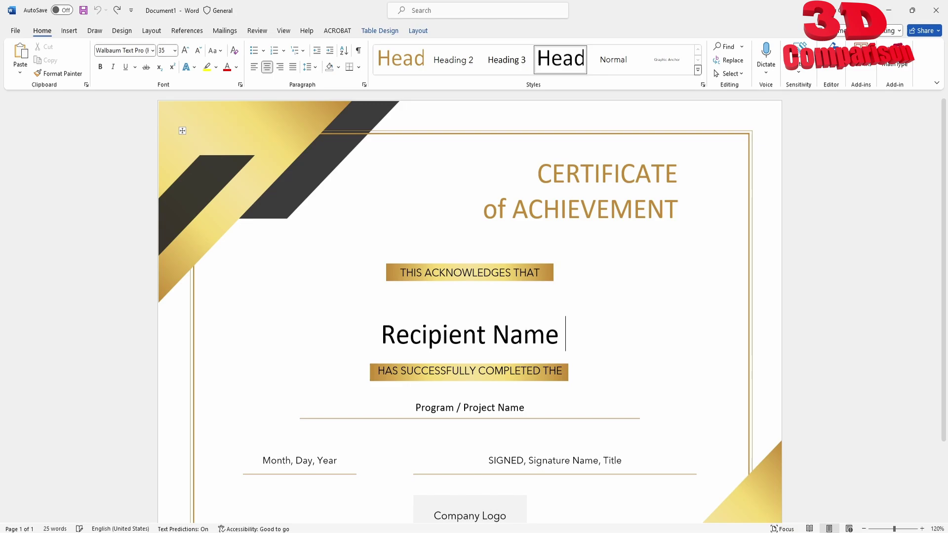
text(e)
key(BackSpace)
text(Text)
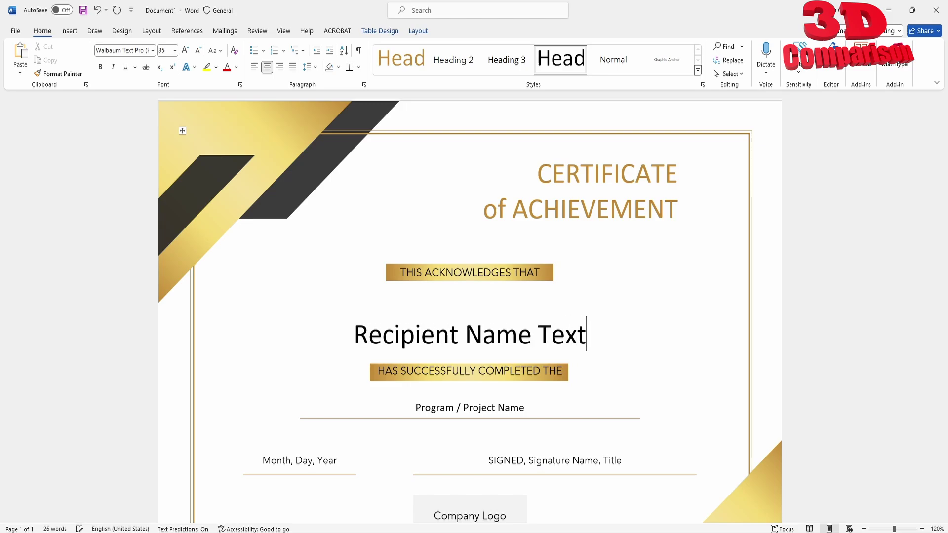
scroll(587, 316, down, 3)
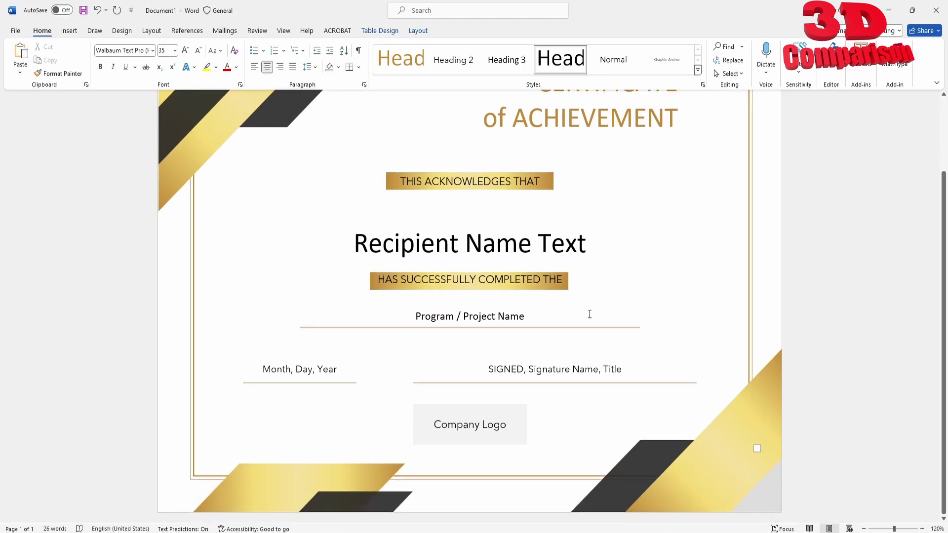
Fill the dark bottom-right corner stripe with a light grey theme colour using Shape Fill.
click(644, 445)
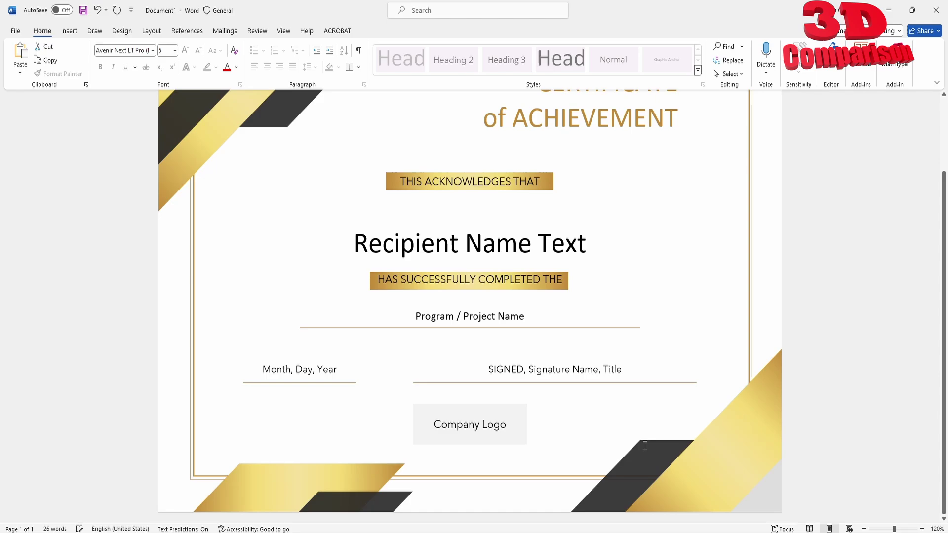
click(644, 442)
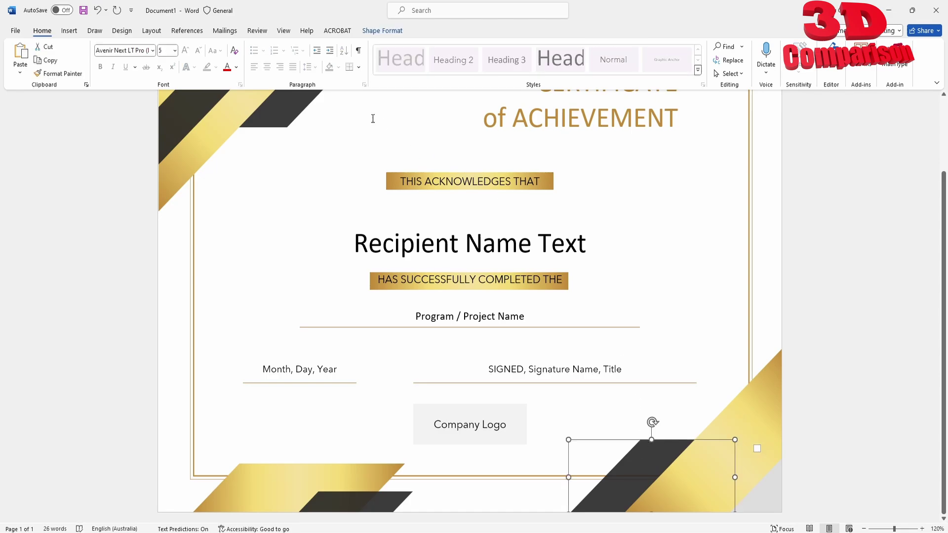
click(384, 31)
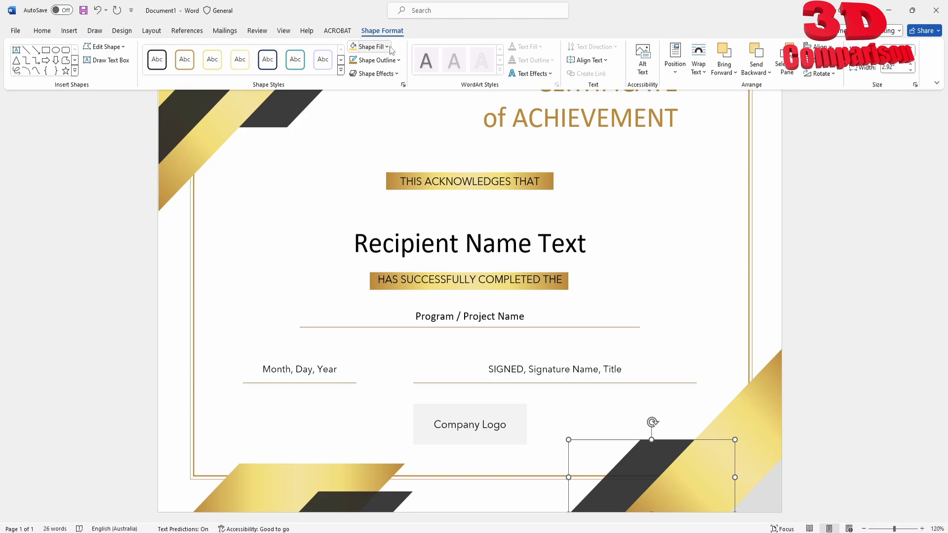
click(388, 48)
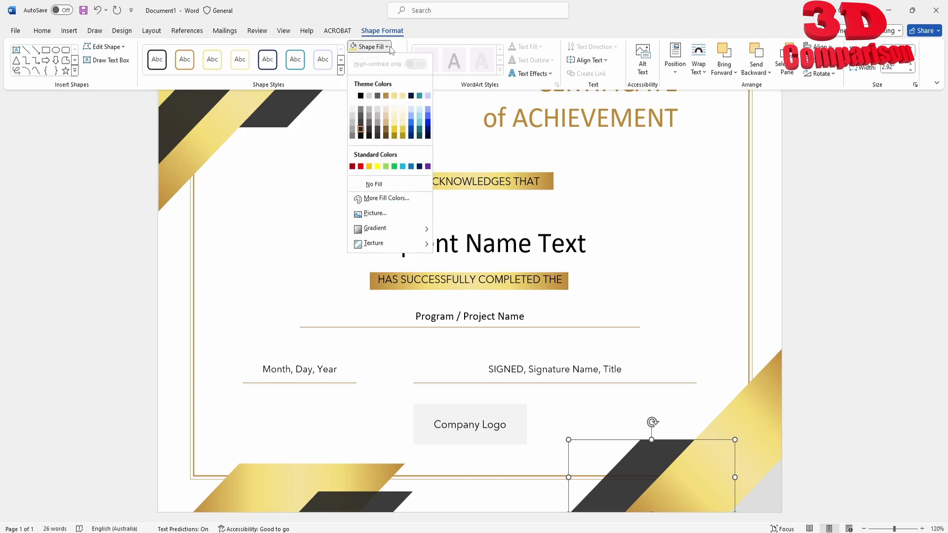
click(370, 97)
click(693, 327)
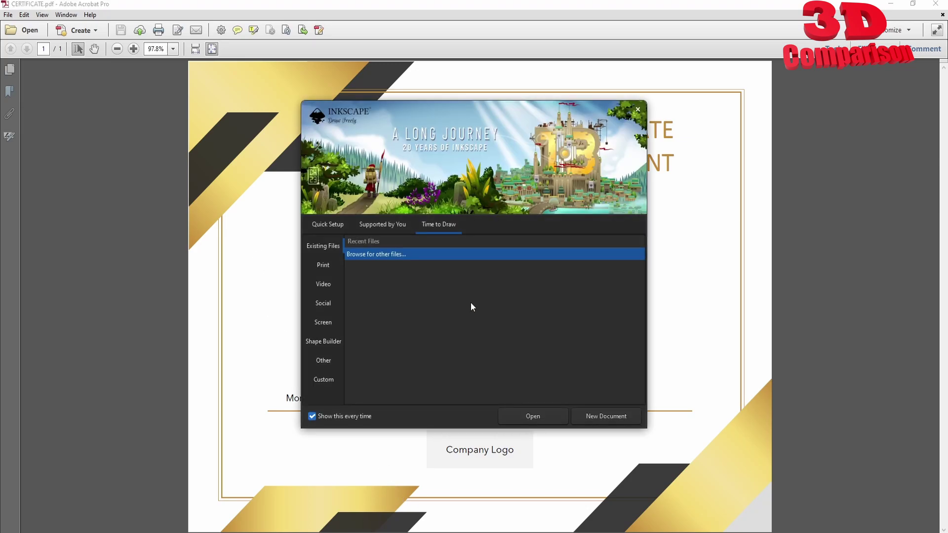
Pick CERTIFICATE.pdf from the Desktop as the file to open in Inkscape.
click(526, 414)
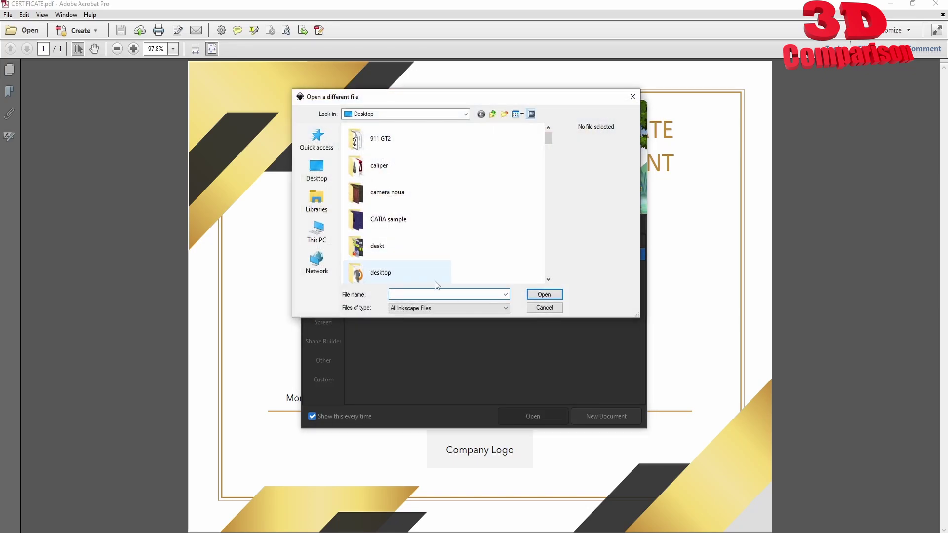
text(cer)
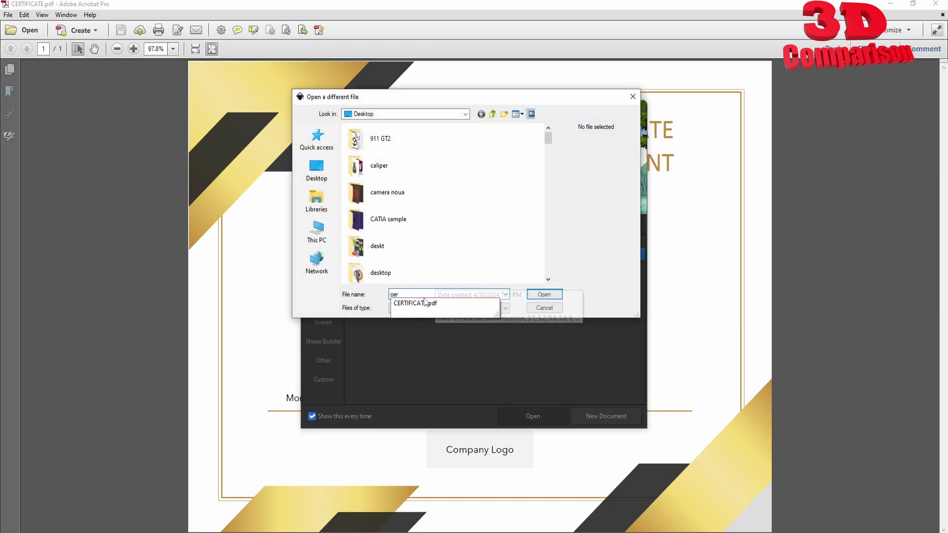
click(423, 303)
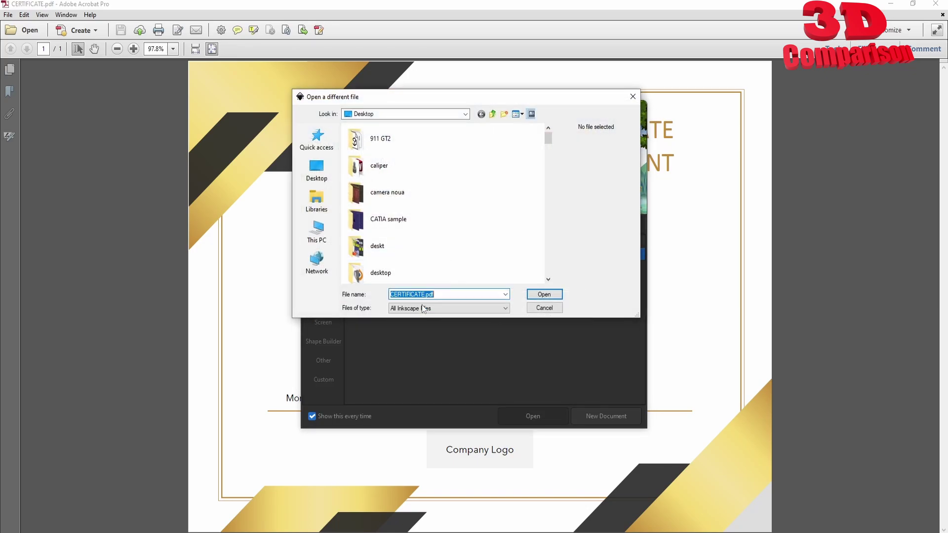
Set the PDF import fonts option to 'Substitute missing fonts', mapping Avenir Next LT Pro to Arial.
click(548, 295)
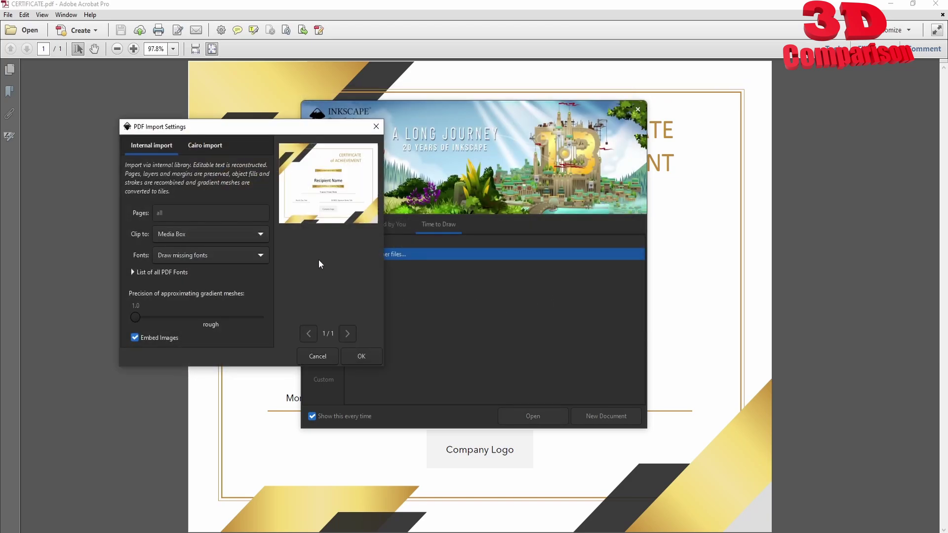
click(132, 272)
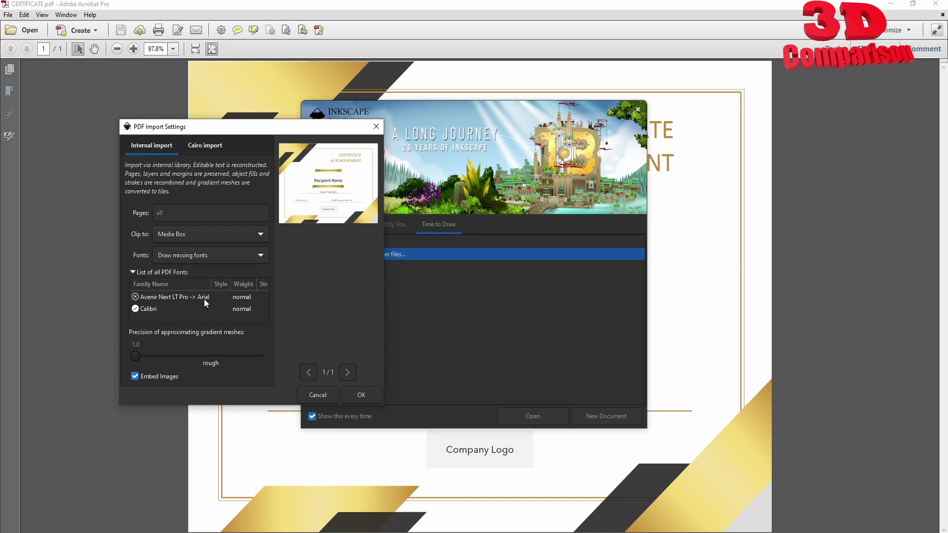
click(212, 258)
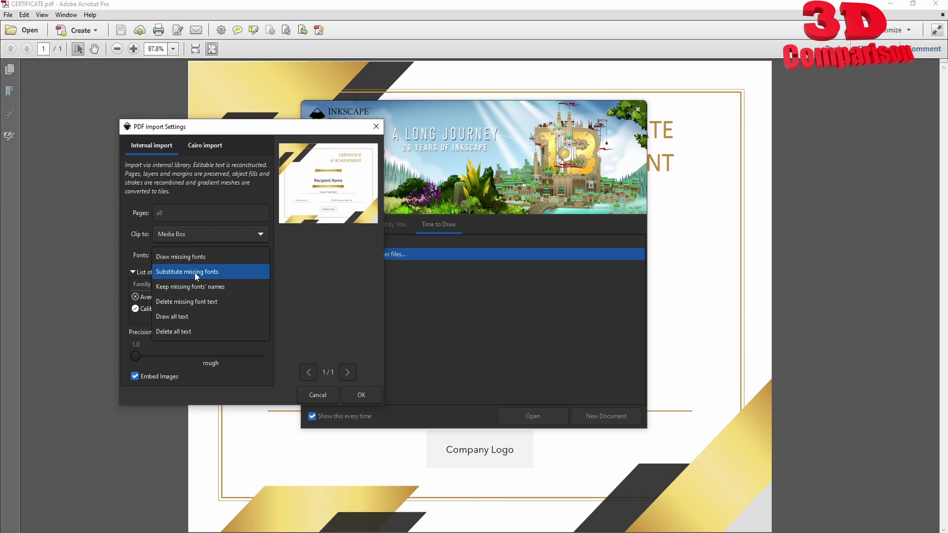
click(227, 273)
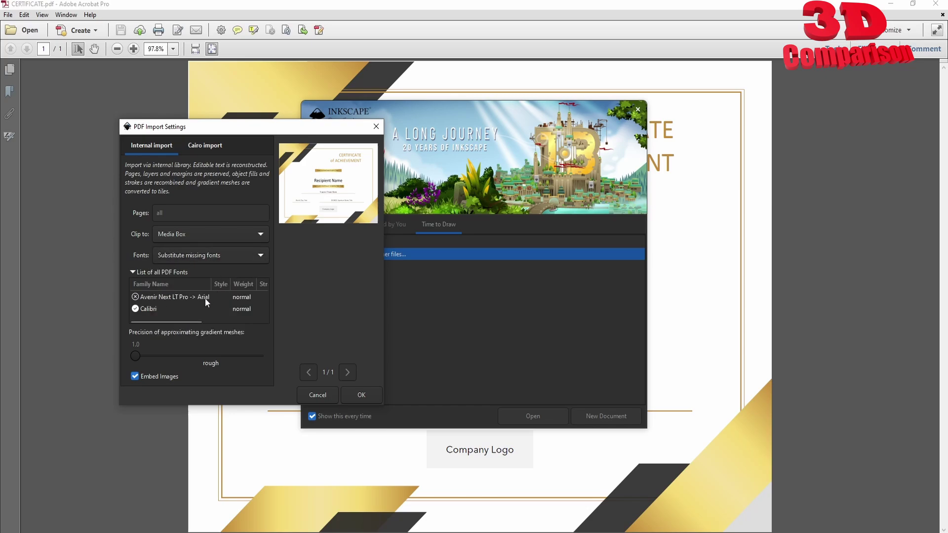
Confirm the PDF import and select the dark bottom-right corner stripe on the canvas.
click(350, 395)
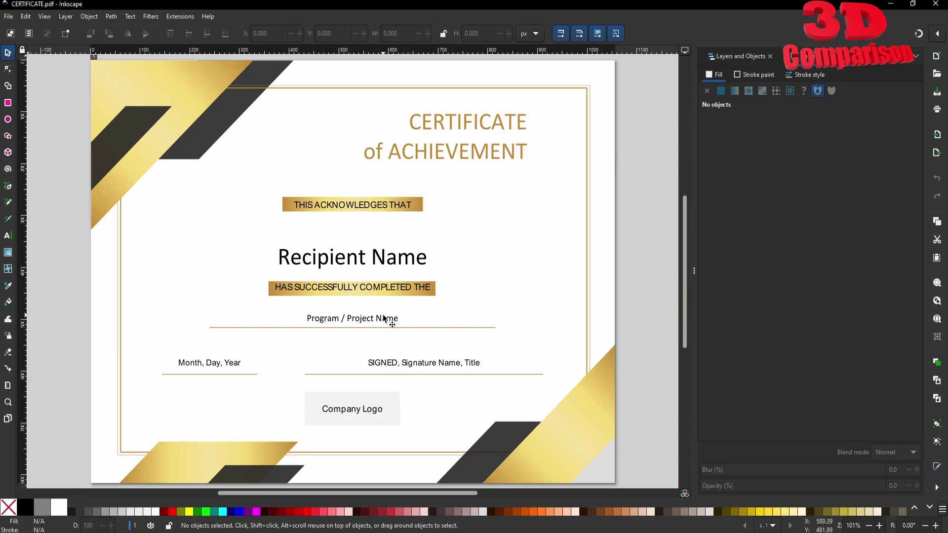
scroll(434, 389, down, 4)
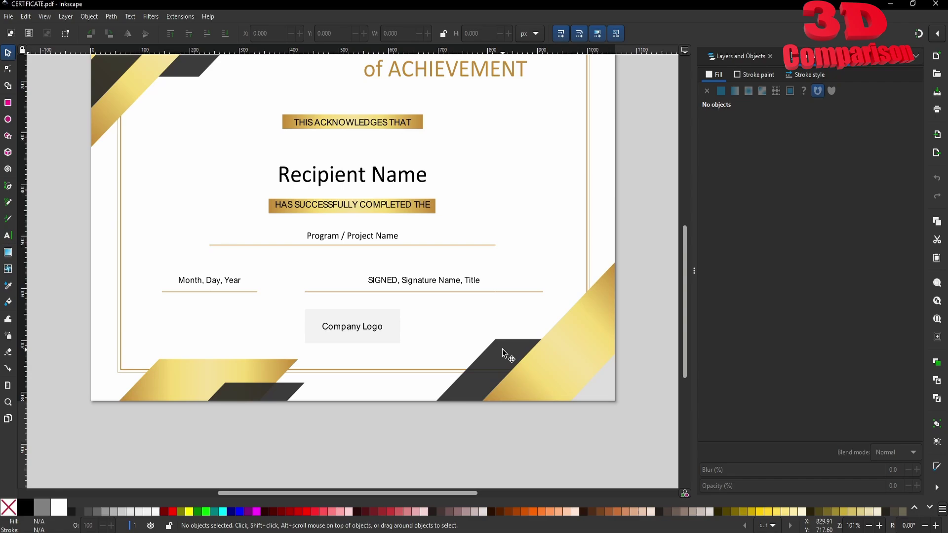
click(500, 351)
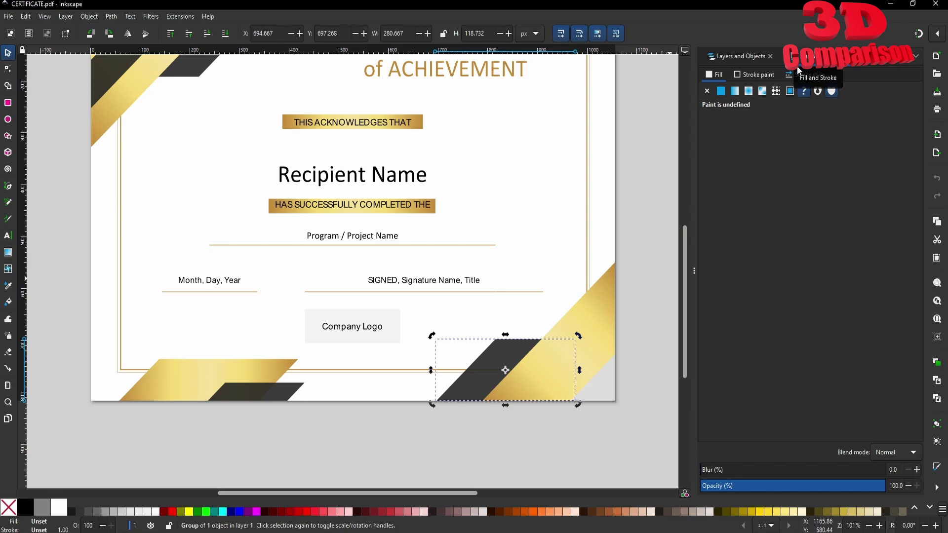
Fill the corner stripe with the dark red #AA0000 palette swatch.
click(293, 514)
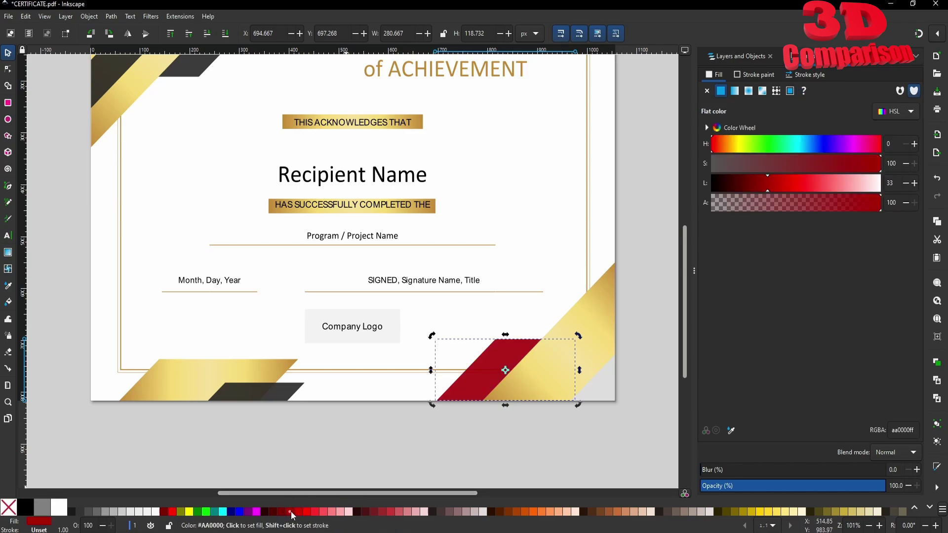
click(308, 513)
click(301, 513)
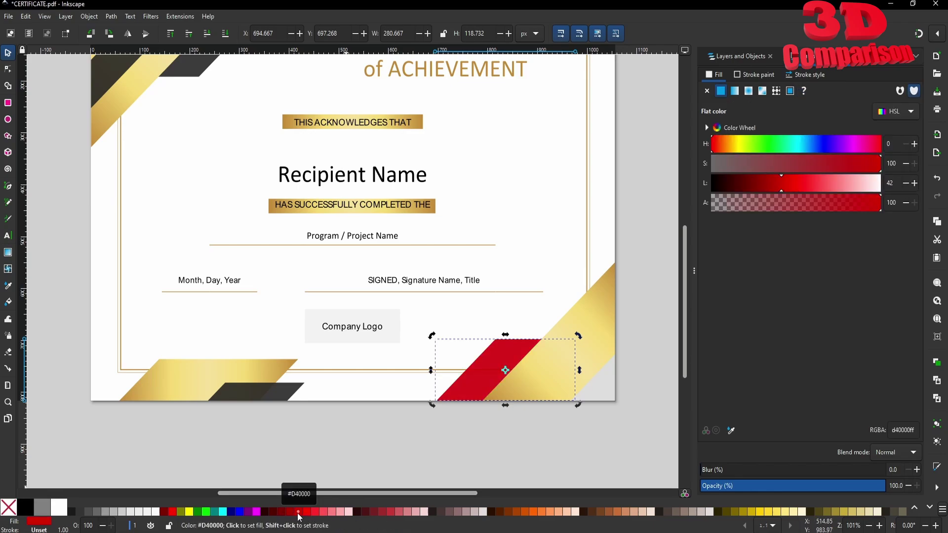
click(293, 514)
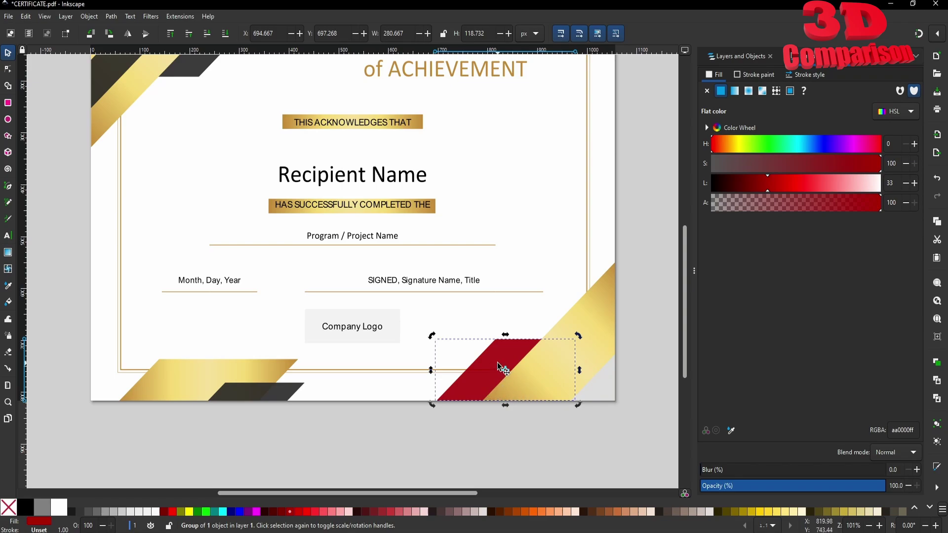
Switch the stripe's fill to a linear gradient and apply gold gradient 17 from the library.
click(735, 91)
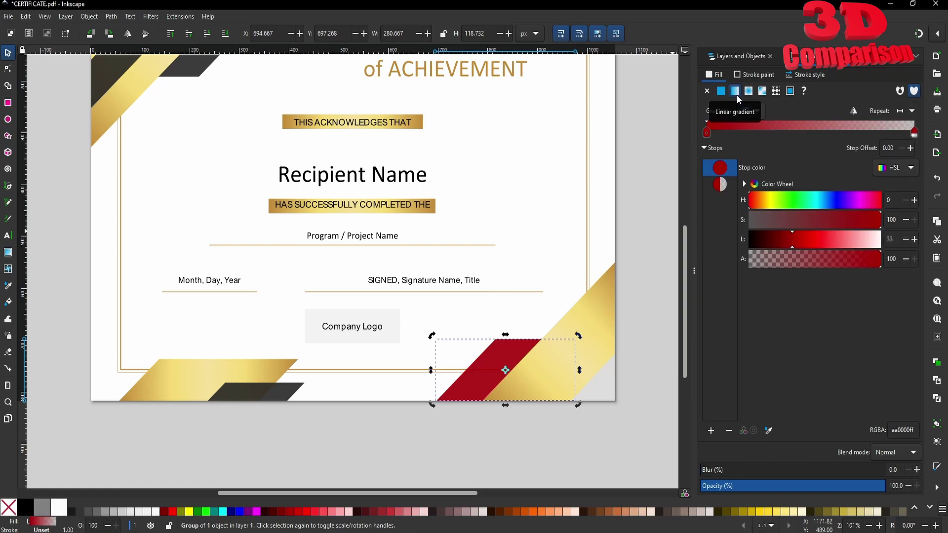
mouse_move(809, 236)
mouse_down()
mouse_move(845, 235)
mouse_move(815, 236)
mouse_up()
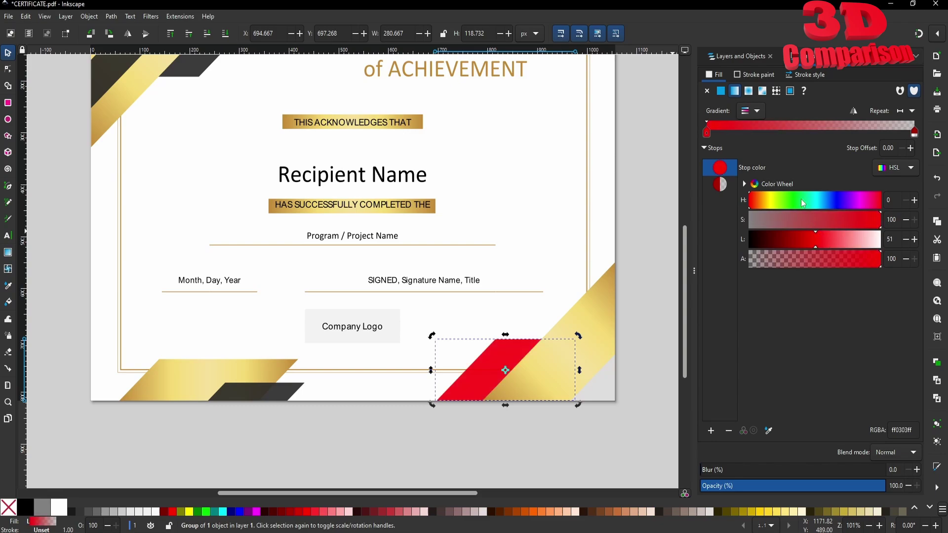
click(758, 111)
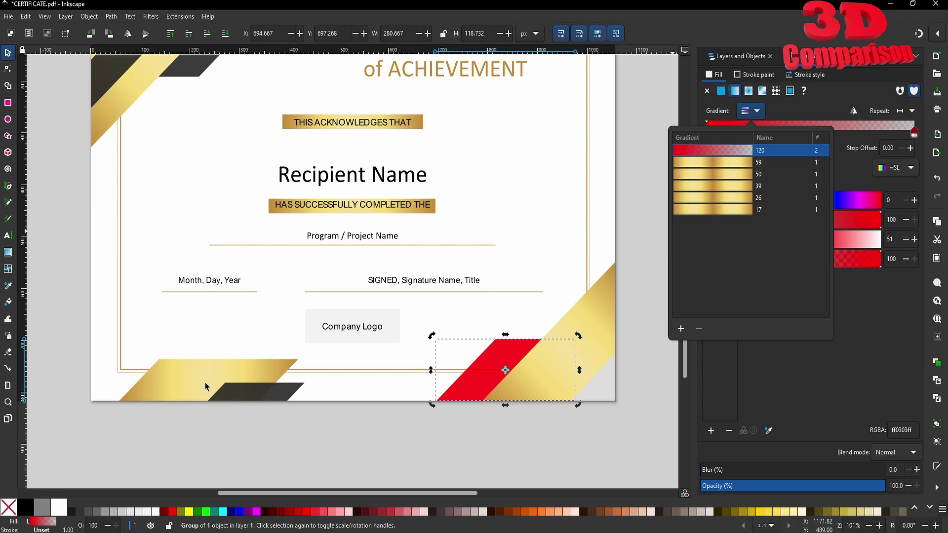
click(740, 201)
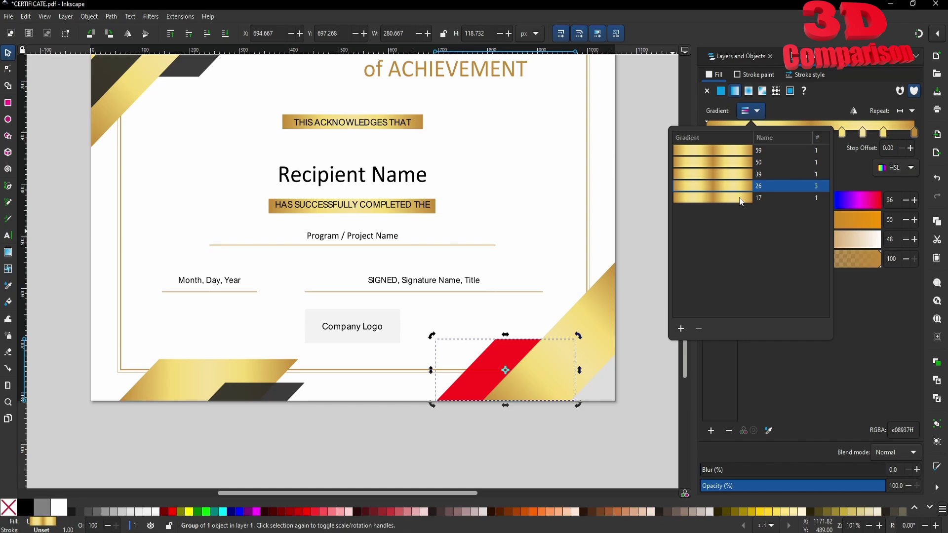
click(735, 174)
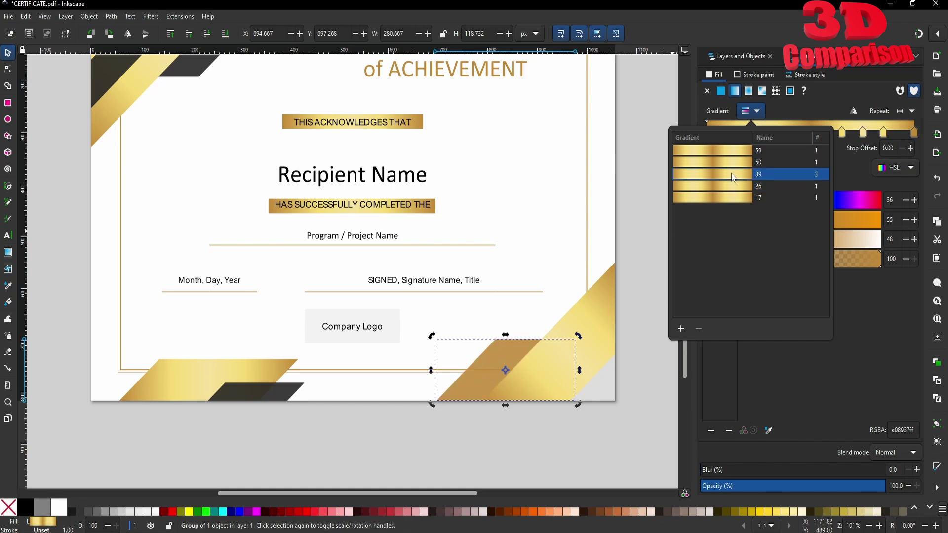
click(735, 162)
click(735, 197)
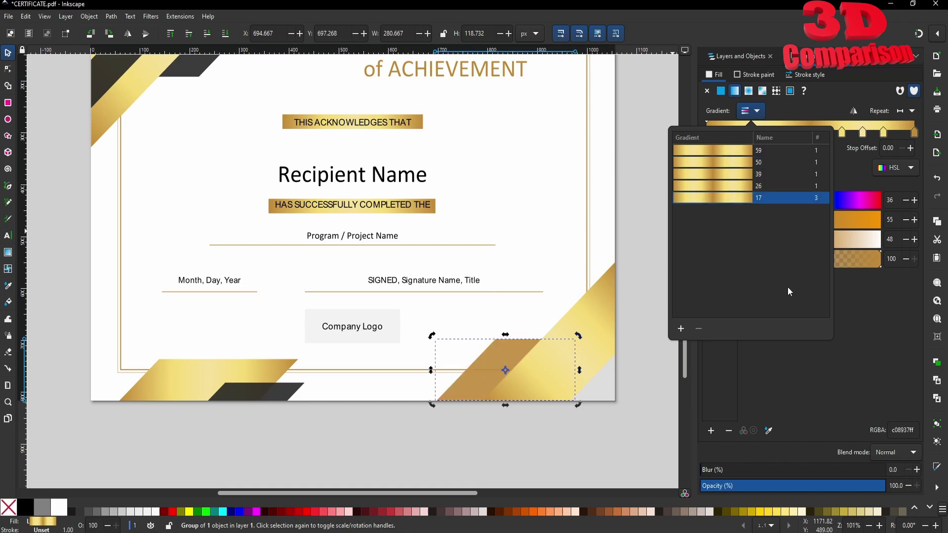
click(795, 380)
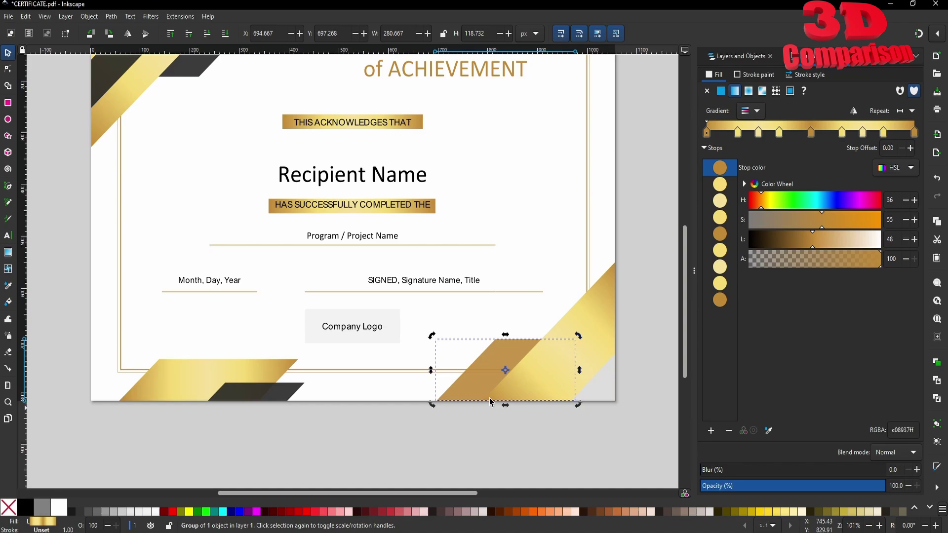
scroll(489, 375, up, 3)
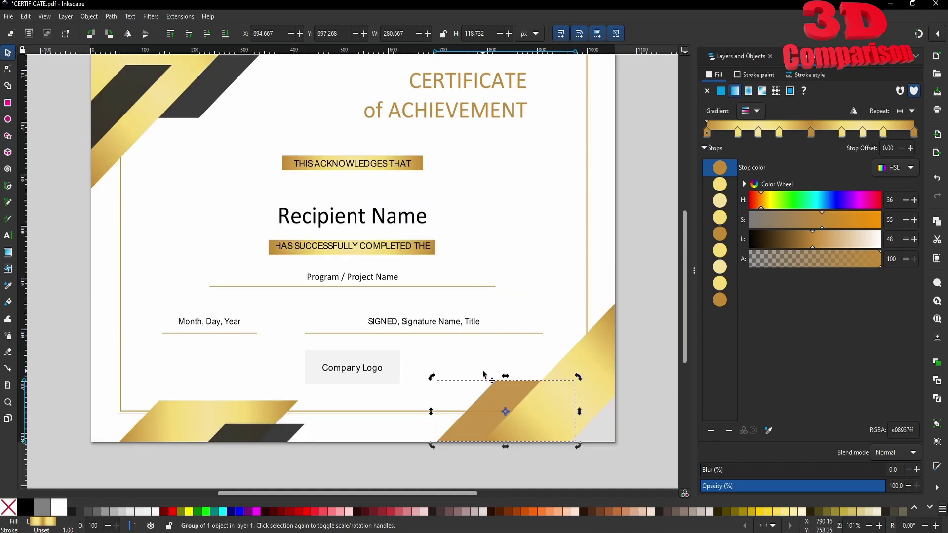
Add ' Text' after 'Title' on the signature line and delete stray characters.
scroll(444, 284, down, 2)
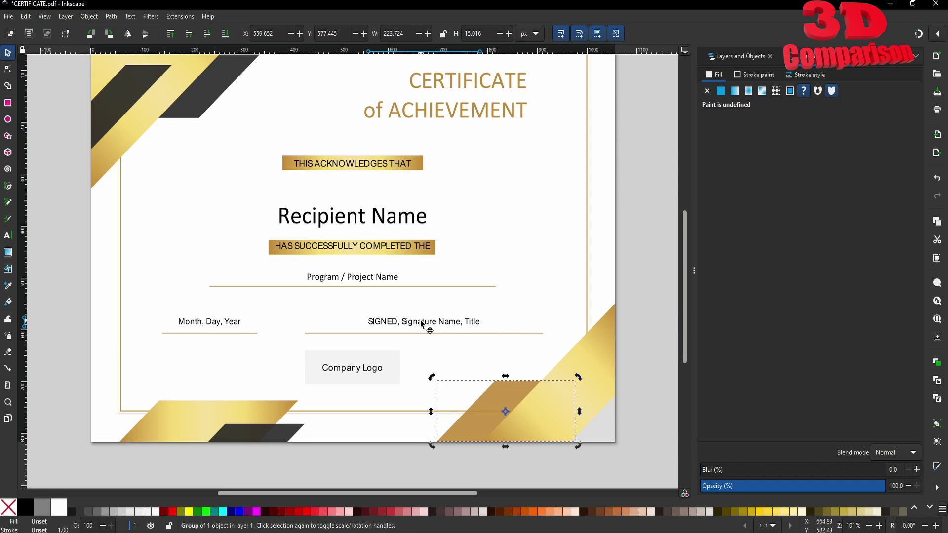
double_click(447, 323)
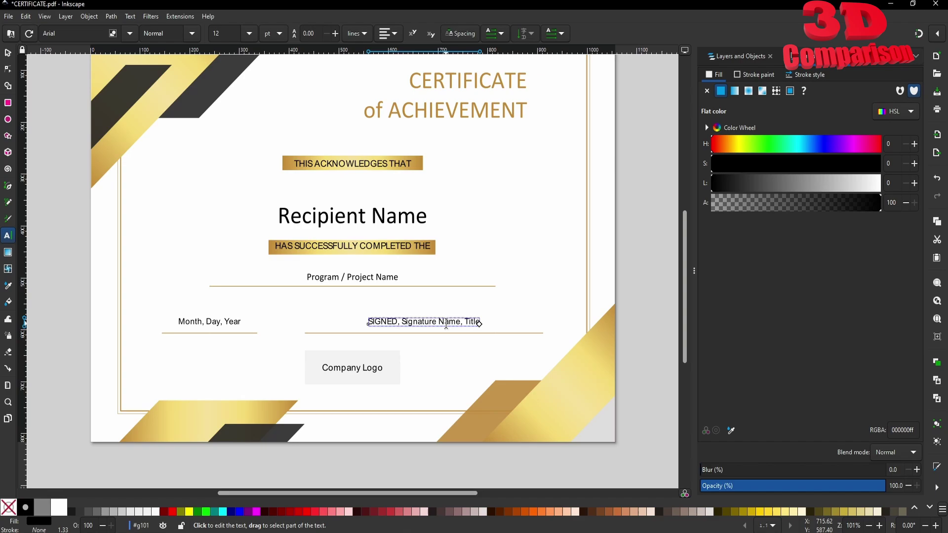
click(447, 324)
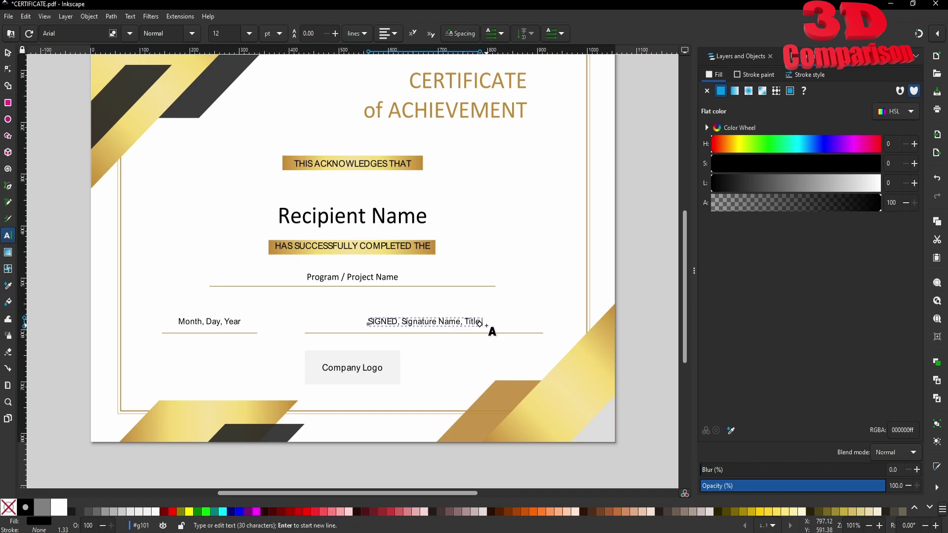
text(Text)
triple_click(433, 323)
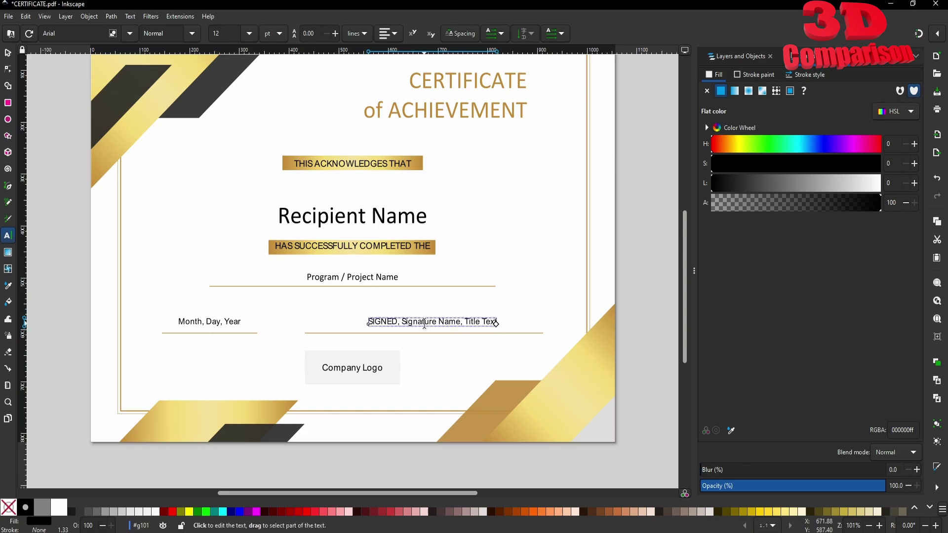
click(432, 324)
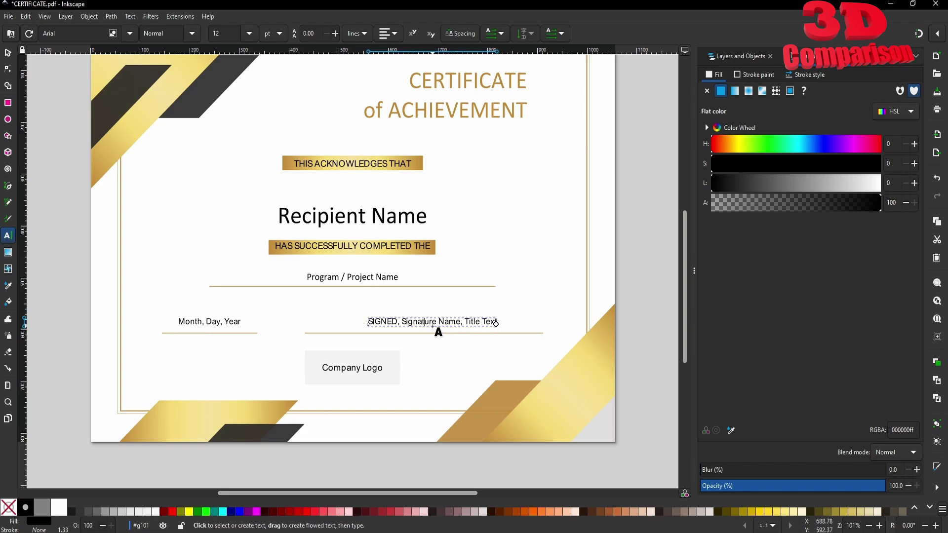
click(426, 326)
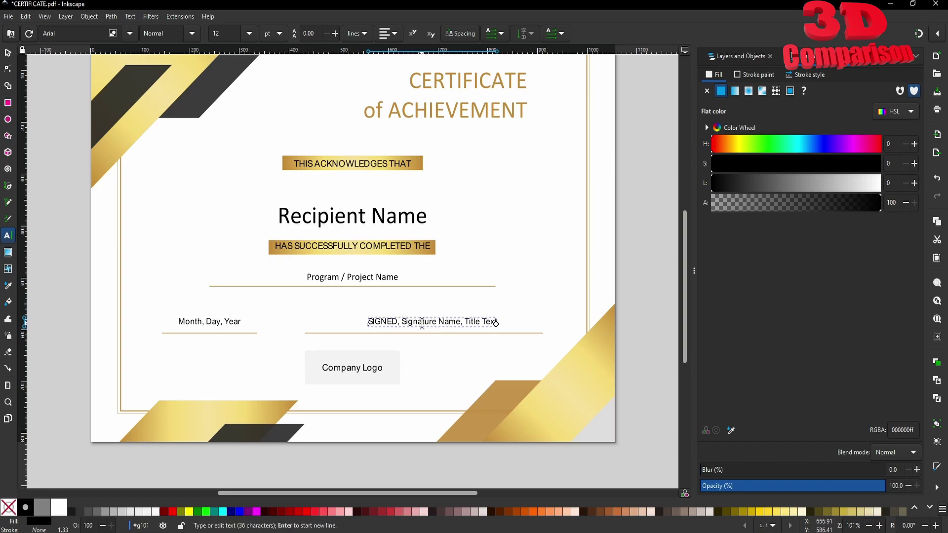
key(BackSpace)
key(BackSpace)
key(BackSpace)
key(BackSpace)
Remove manual kerns from the whole signature line.
triple_click(408, 320)
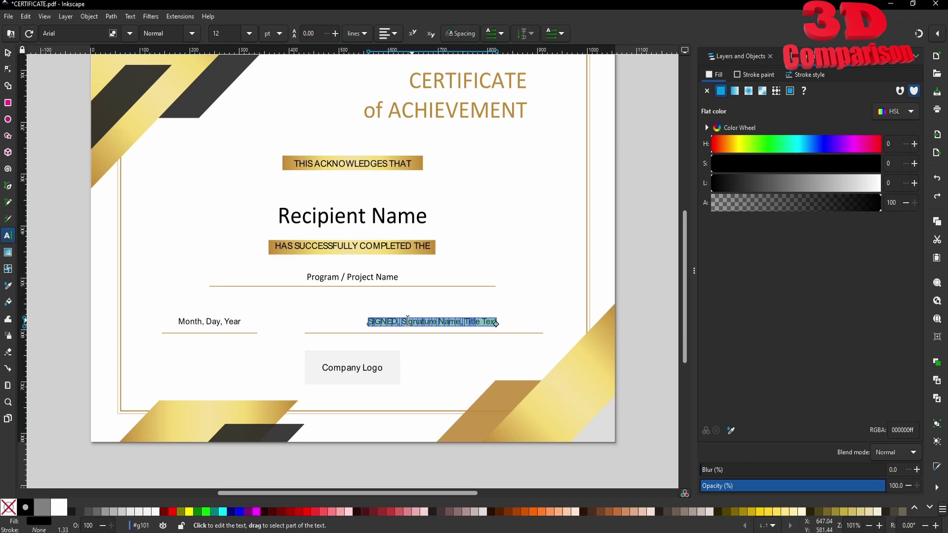
click(134, 16)
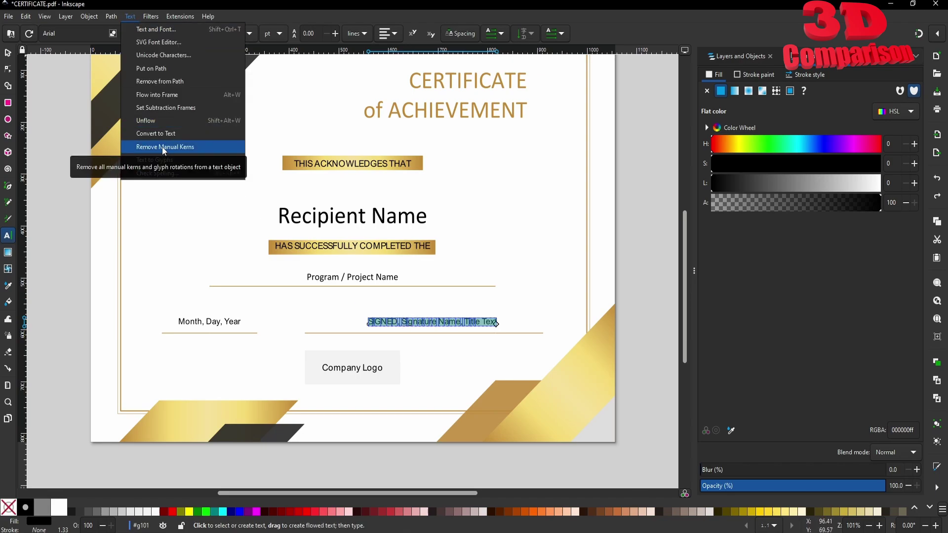
click(190, 147)
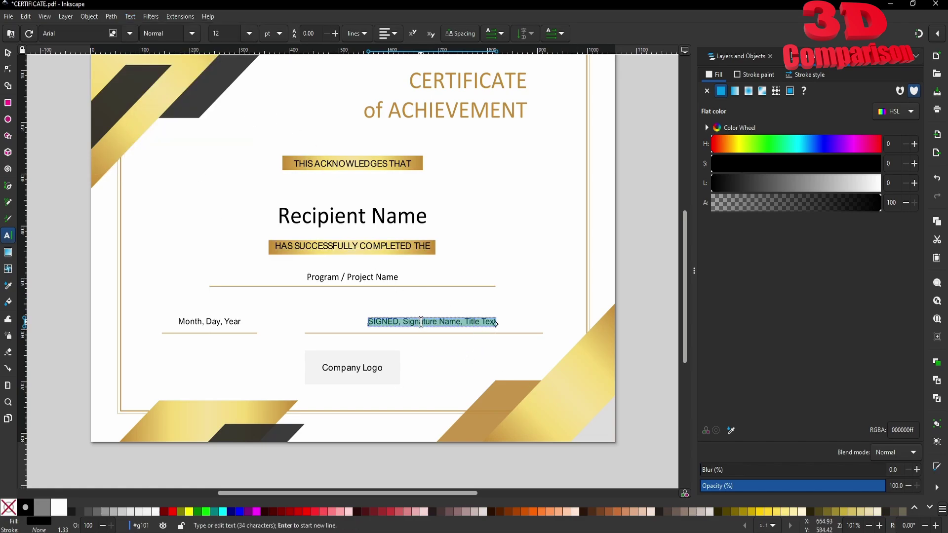
Insert 'Text ' after 'SIGNED, ' and remove the extra 'a' in Signature.
click(424, 322)
text(t)
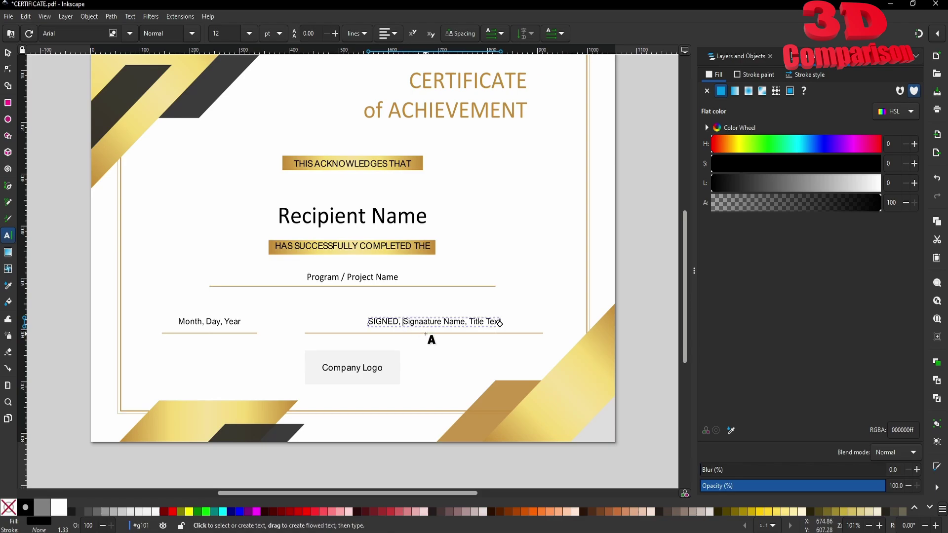
text(Text)
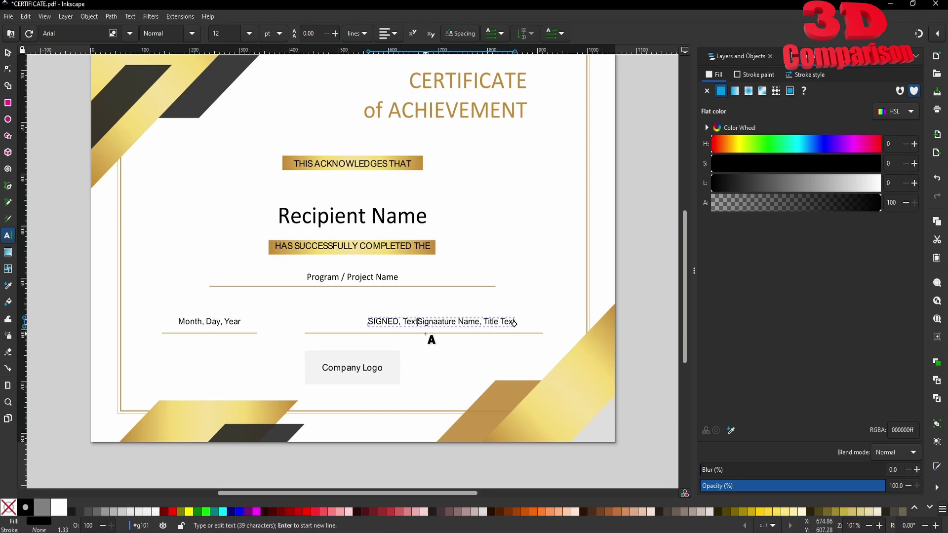
key(BackSpace)
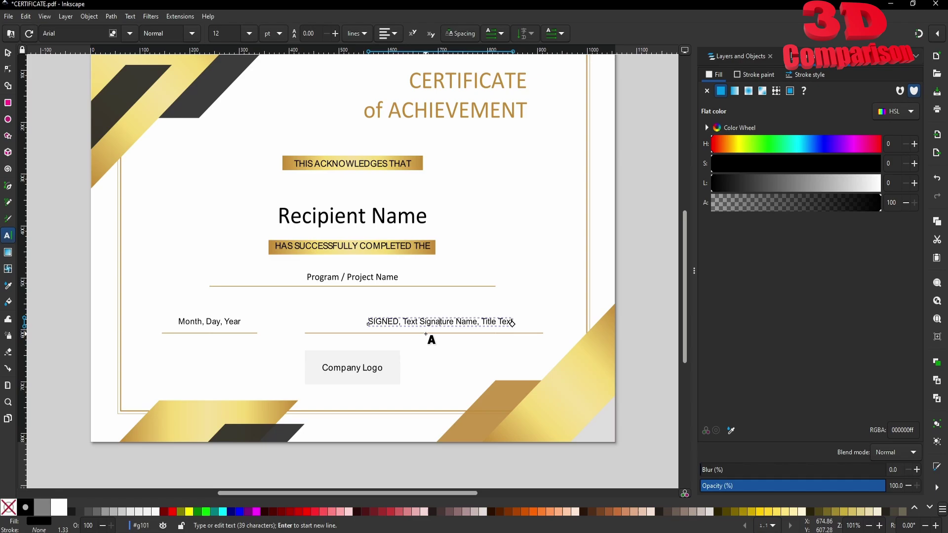
Select all text of the Program / Project Name line and remove its manual kerns.
scroll(431, 339, up, 2)
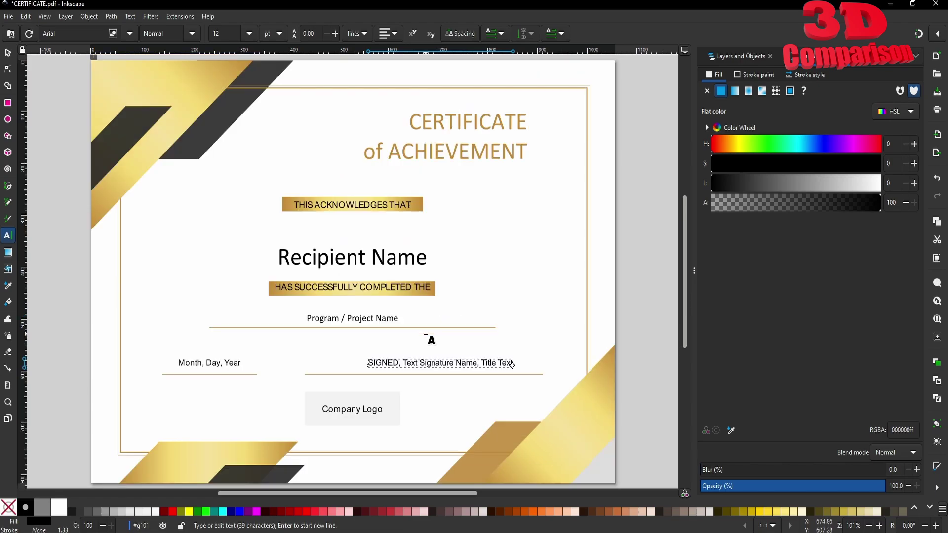
scroll(432, 339, down, 2)
scroll(437, 308, up, 2)
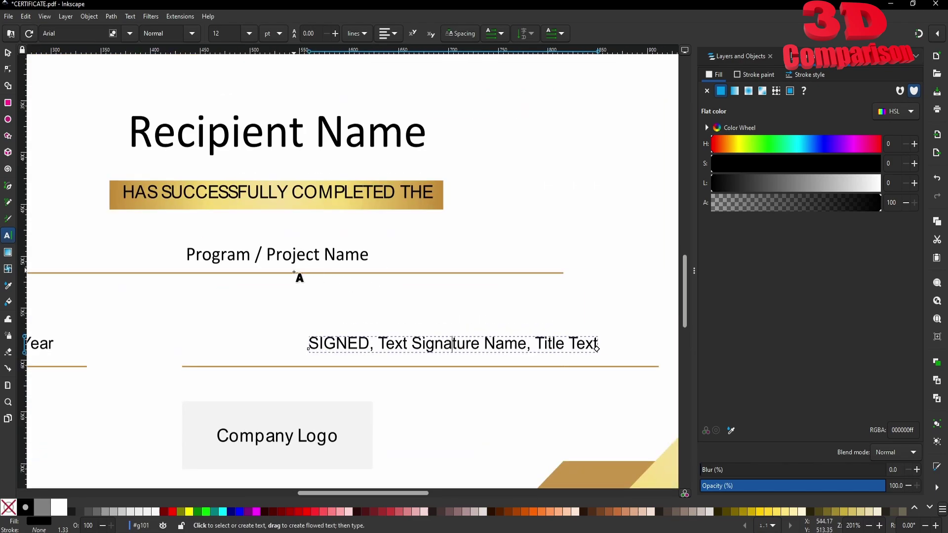
click(6, 53)
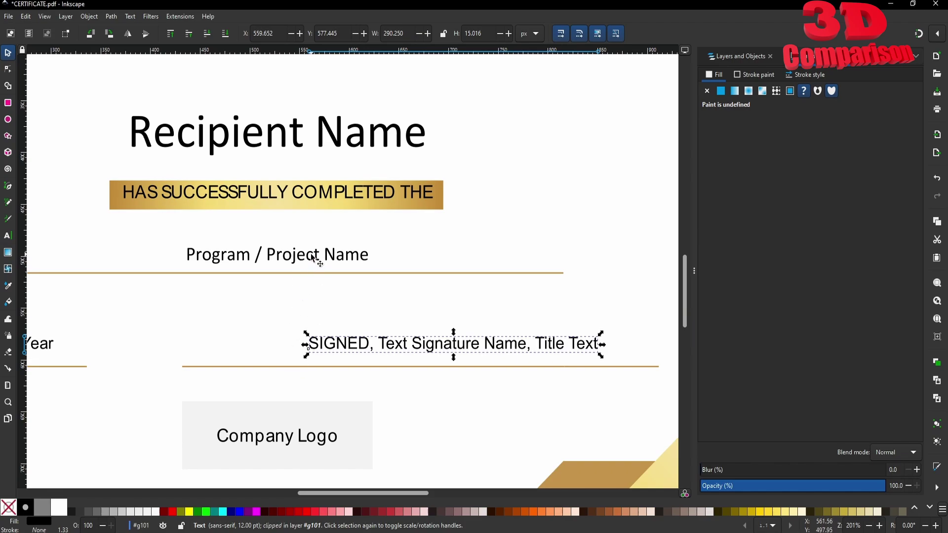
key(Escape)
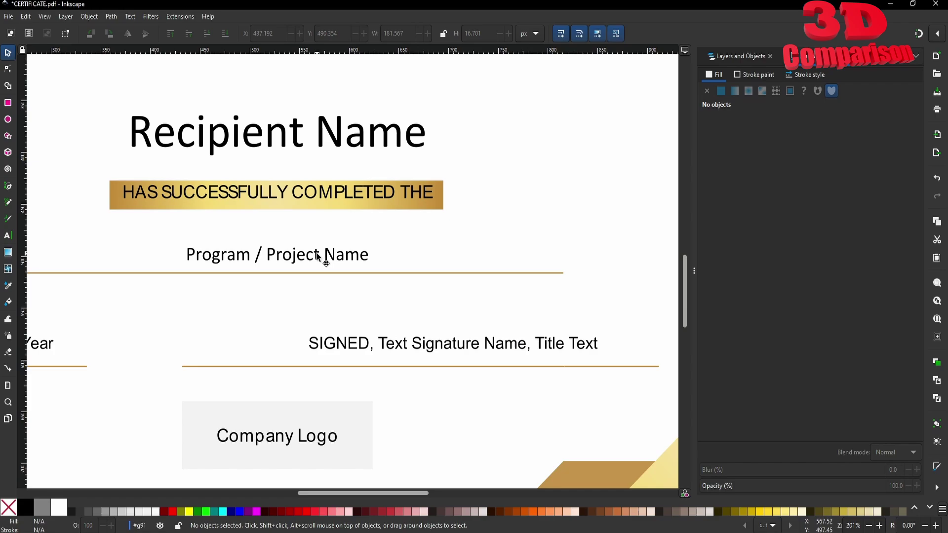
double_click(316, 252)
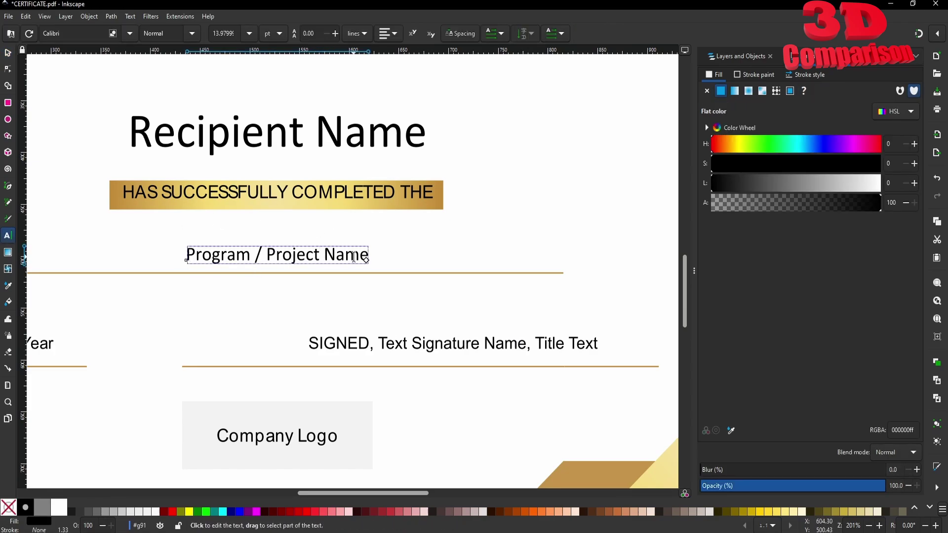
key(ctrl+a)
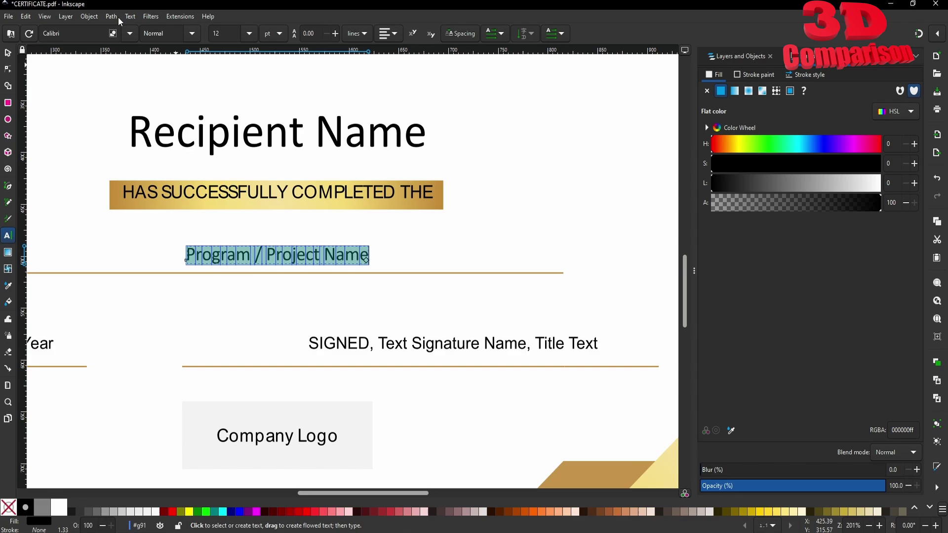
click(134, 17)
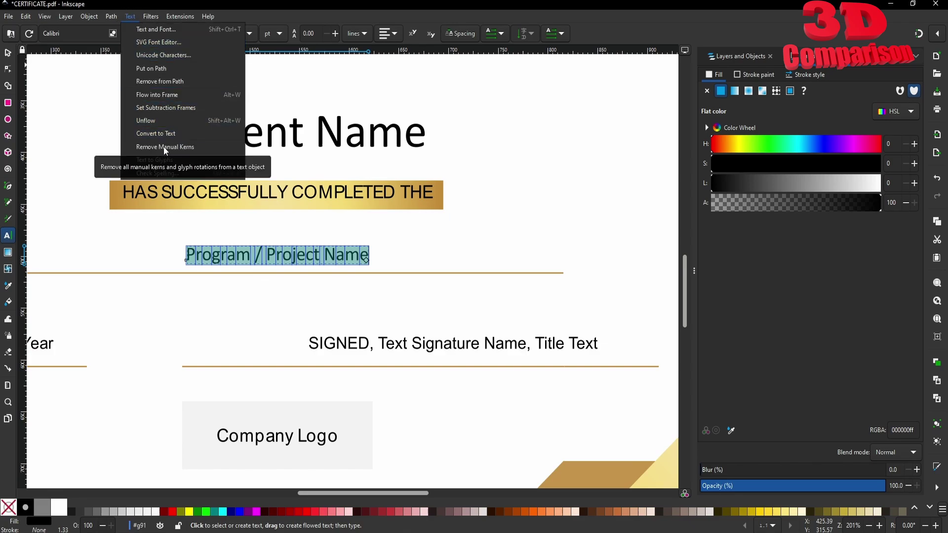
click(194, 147)
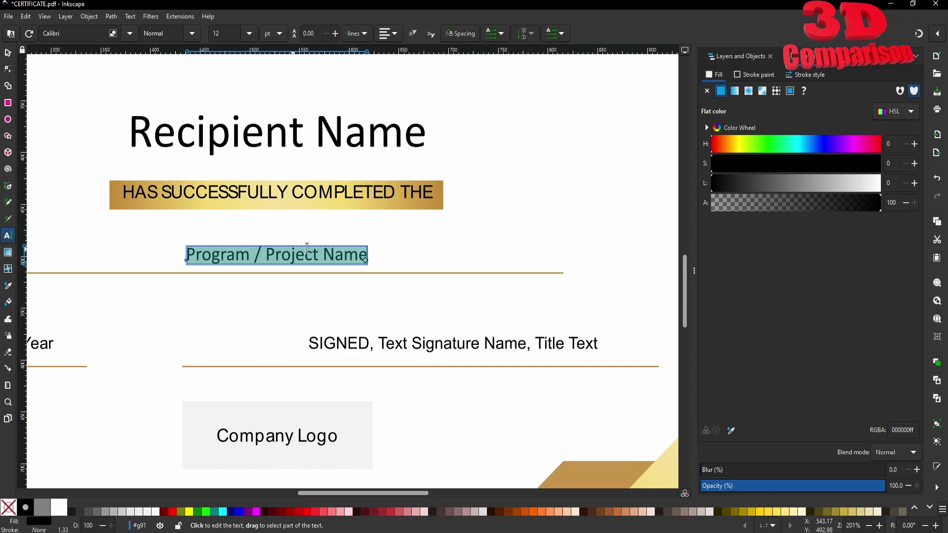
Raise the program line's letter spacing to 0.10.
click(463, 33)
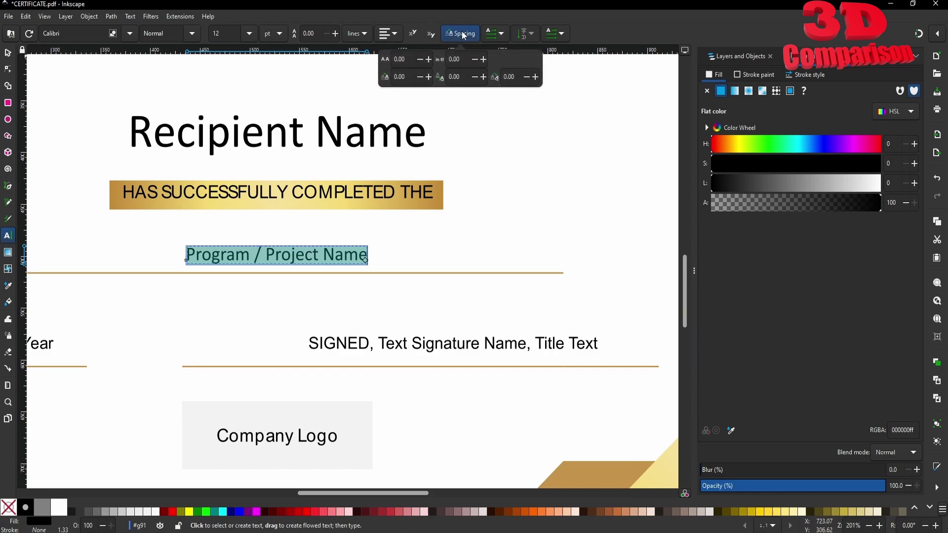
click(428, 60)
click(428, 59)
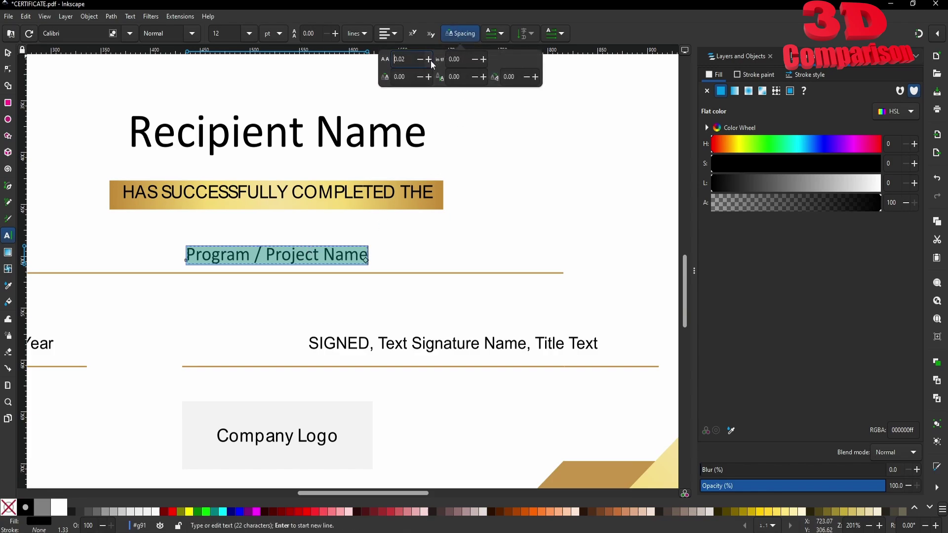
click(428, 59)
click(427, 59)
click(427, 59)
click(431, 60)
click(430, 61)
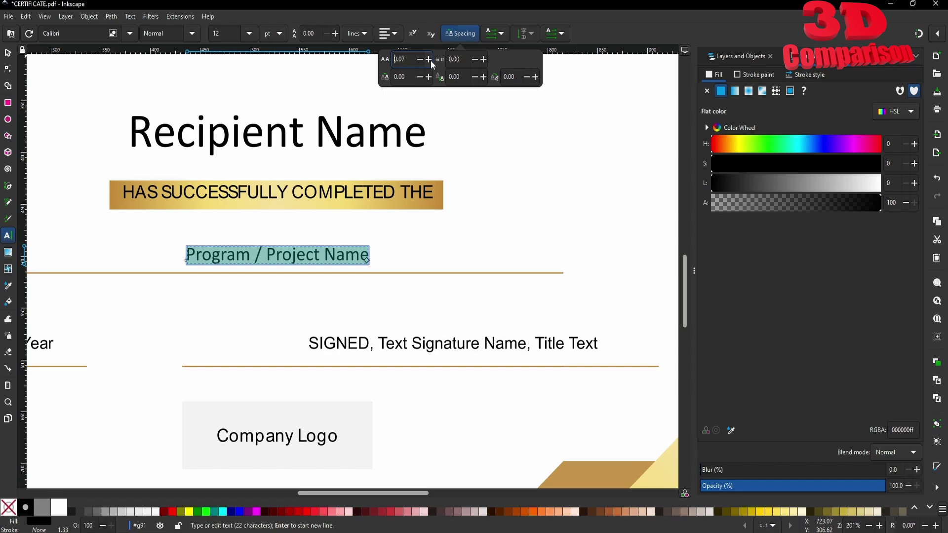
click(430, 61)
click(431, 60)
click(431, 60)
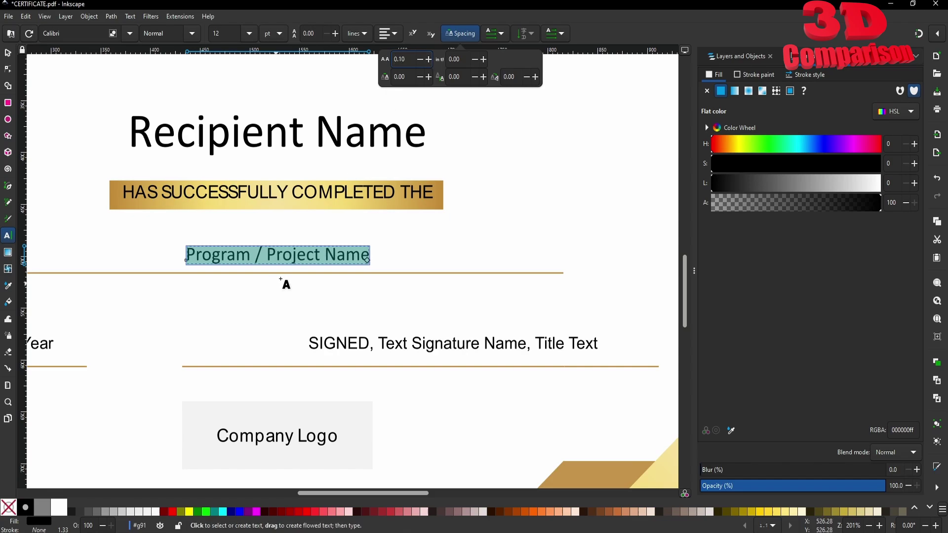
Insert 'Text' before 'Name' so the line reads 'Program / Project Text Name'.
click(308, 258)
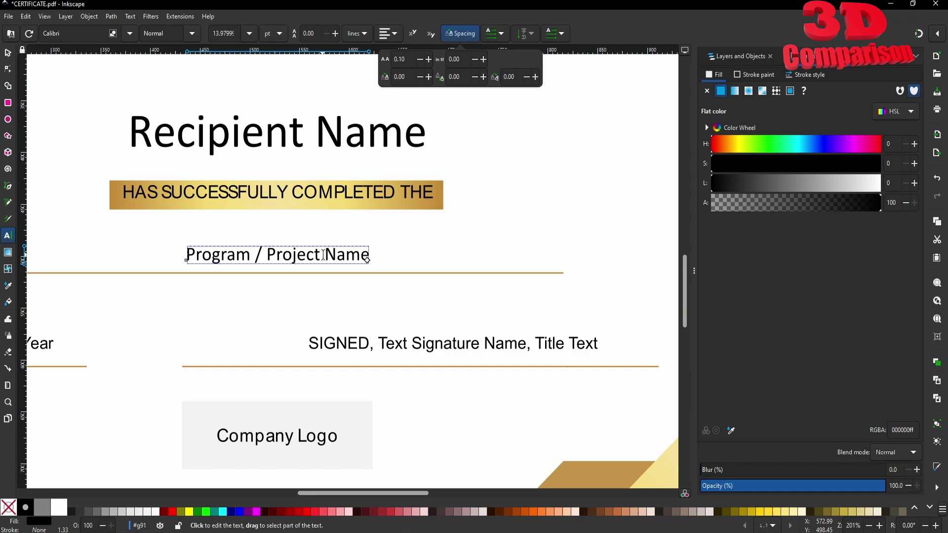
click(323, 255)
text(Tex)
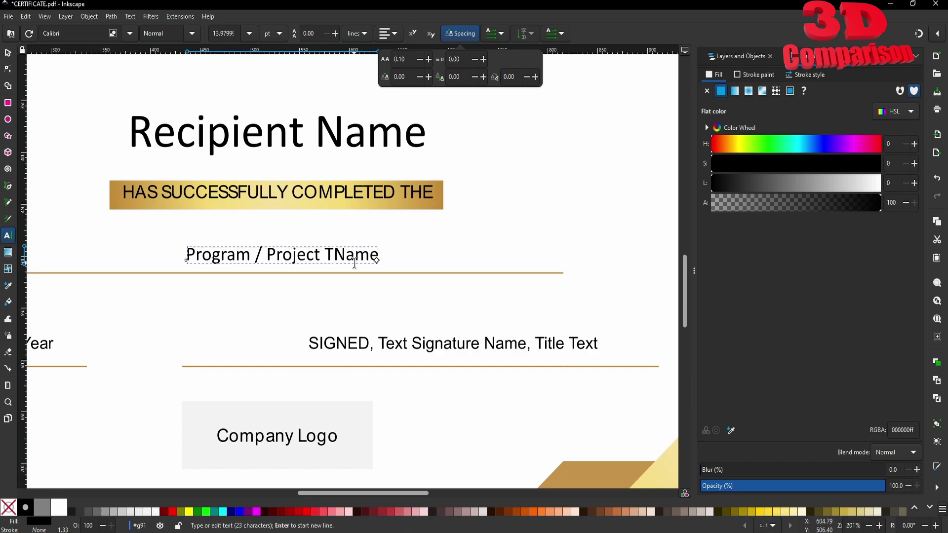
text(t)
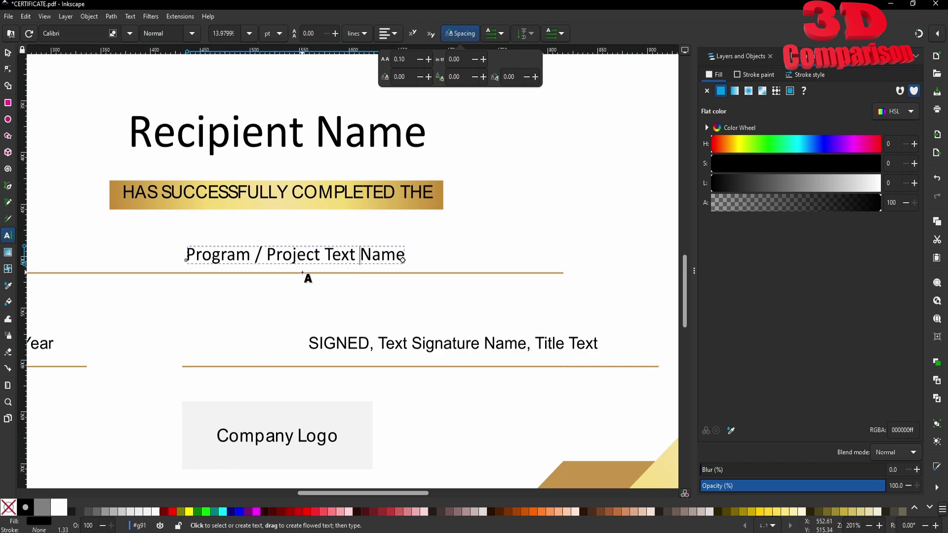
scroll(303, 274, down, 2)
click(8, 53)
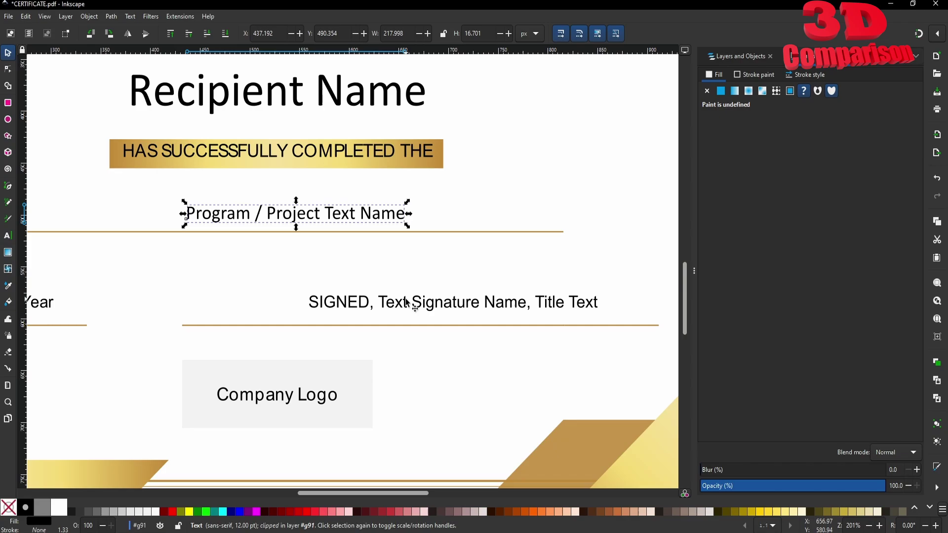
scroll(405, 302, down, 1)
scroll(406, 302, down, 1)
scroll(422, 251, up, 2)
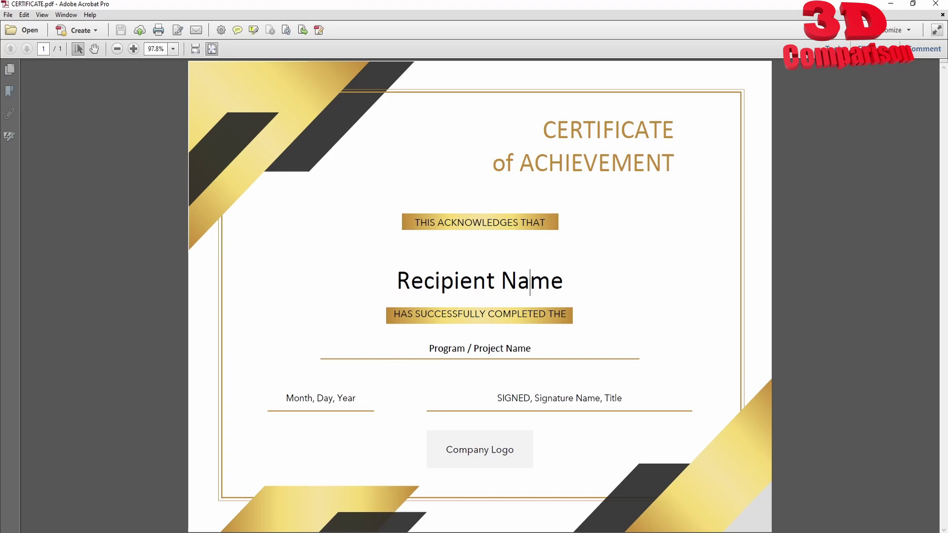
Compare against the original CERTIFICATE.pdf in Acrobat, then switch back to the edited certificate in Inkscape.
mouse_move(396, 532)
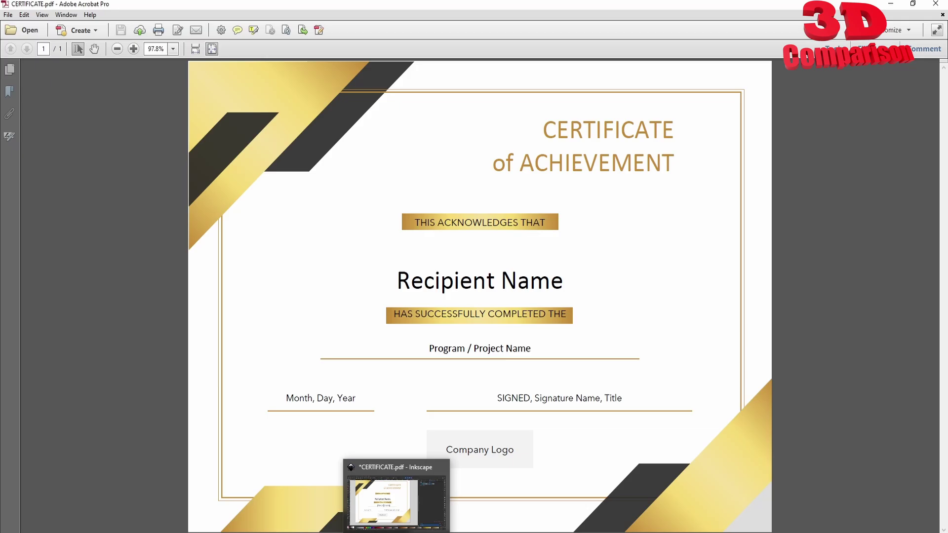
click(405, 498)
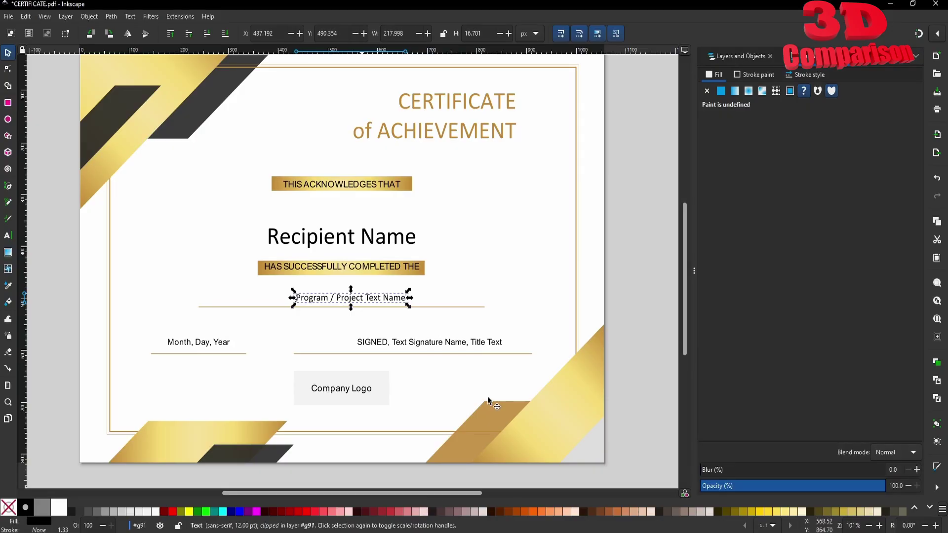